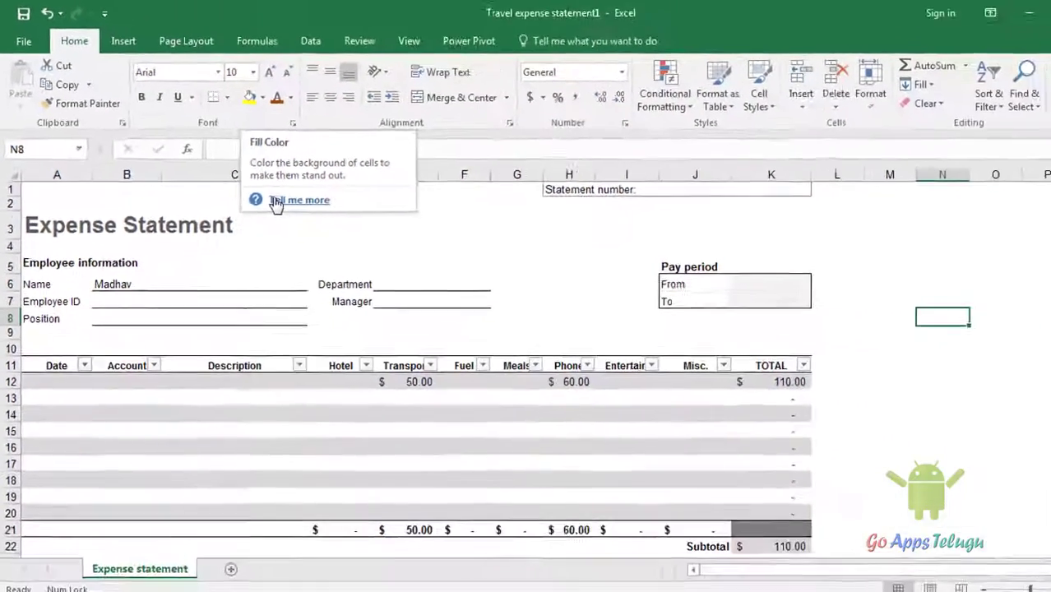
Open the 'Add or change the background color of cells' help article and scroll it to the end.
click(257, 187)
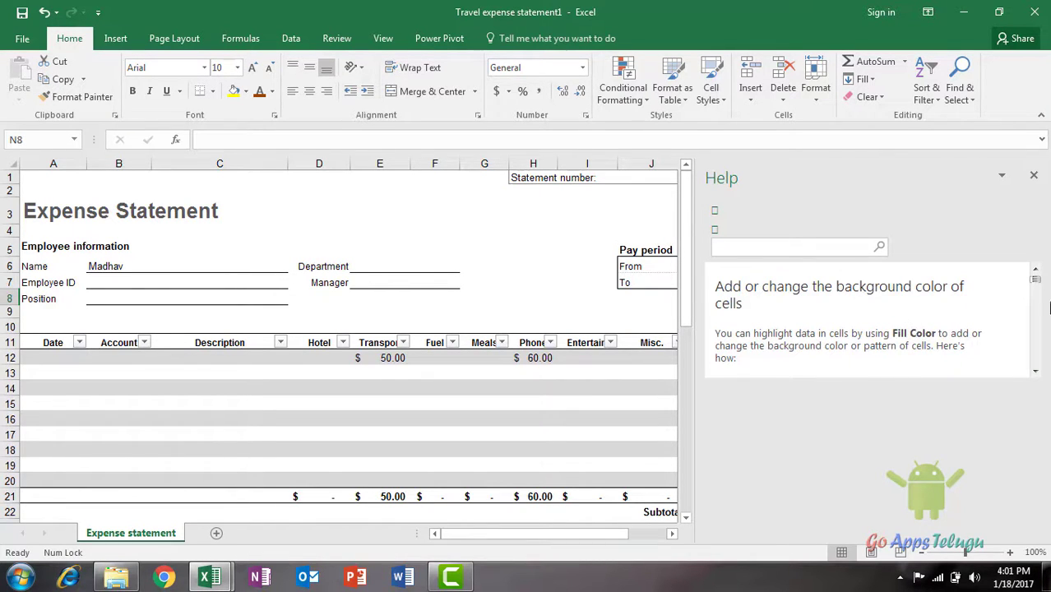
drag(1039, 284, 1036, 362)
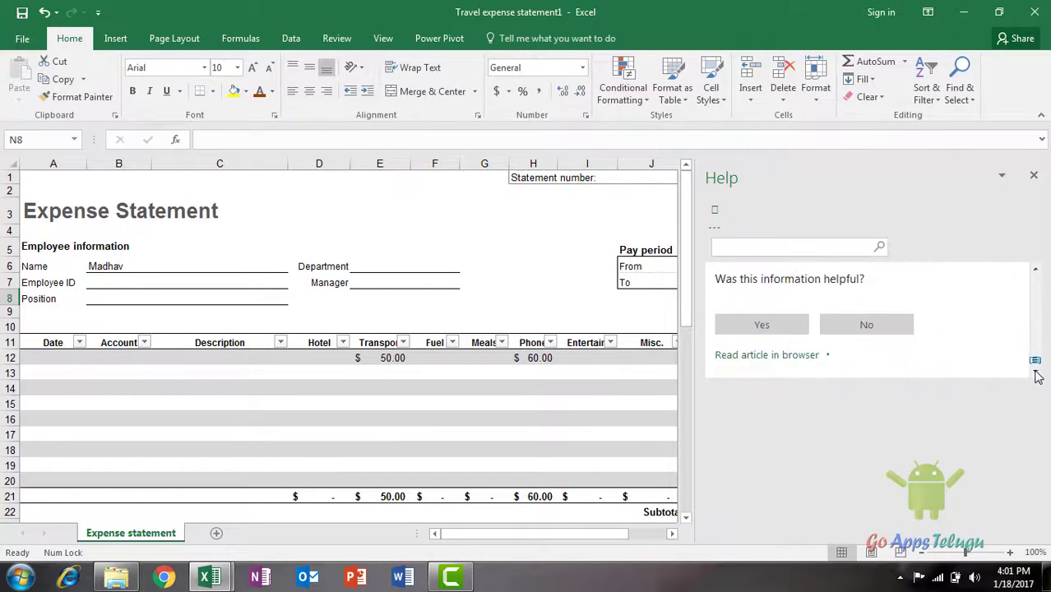
click(122, 46)
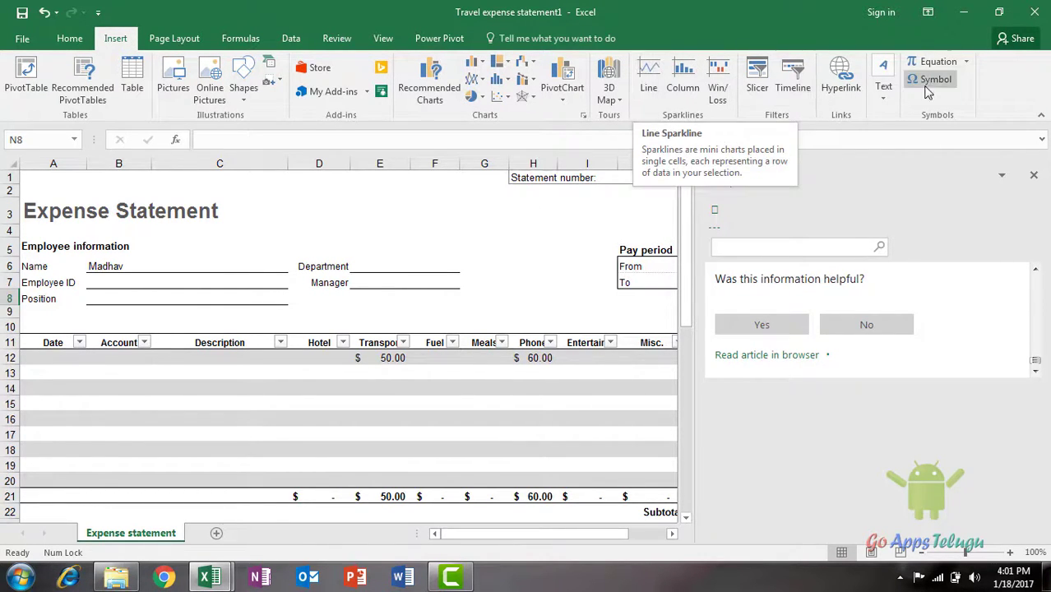
Switch the ribbon to the Data commands, keeping the help article open.
click(289, 40)
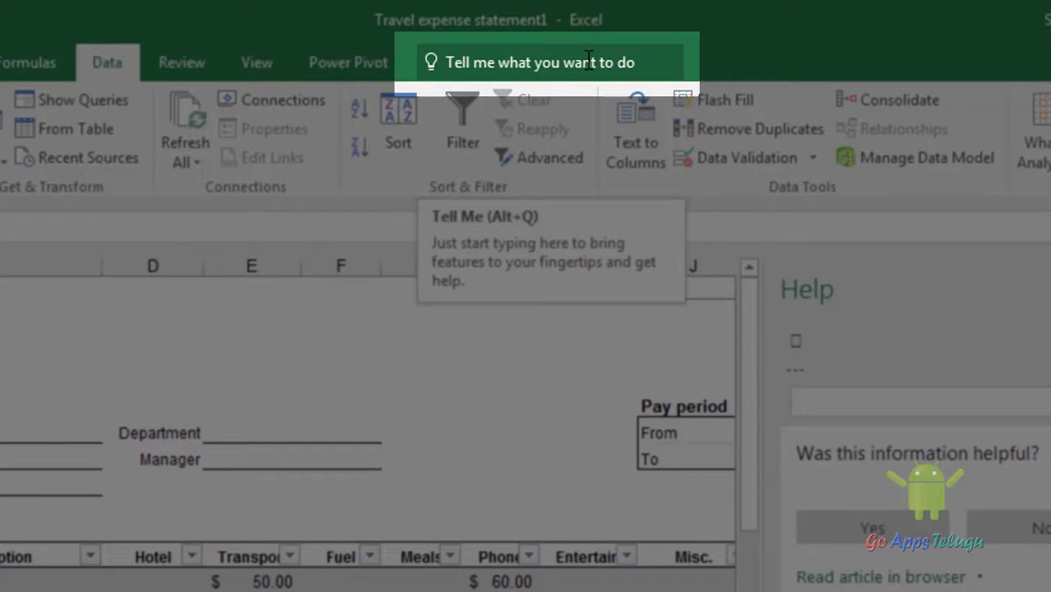
Search Tell Me for 'sparkline' to list the Column, Line and Win/Loss Sparkline commands.
click(589, 62)
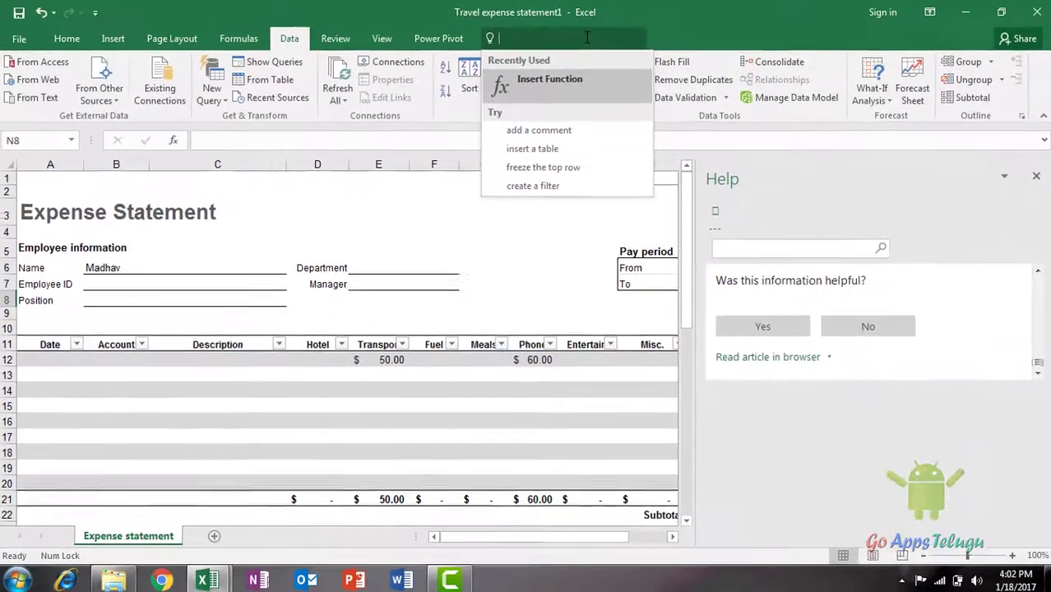
text(sparkline)
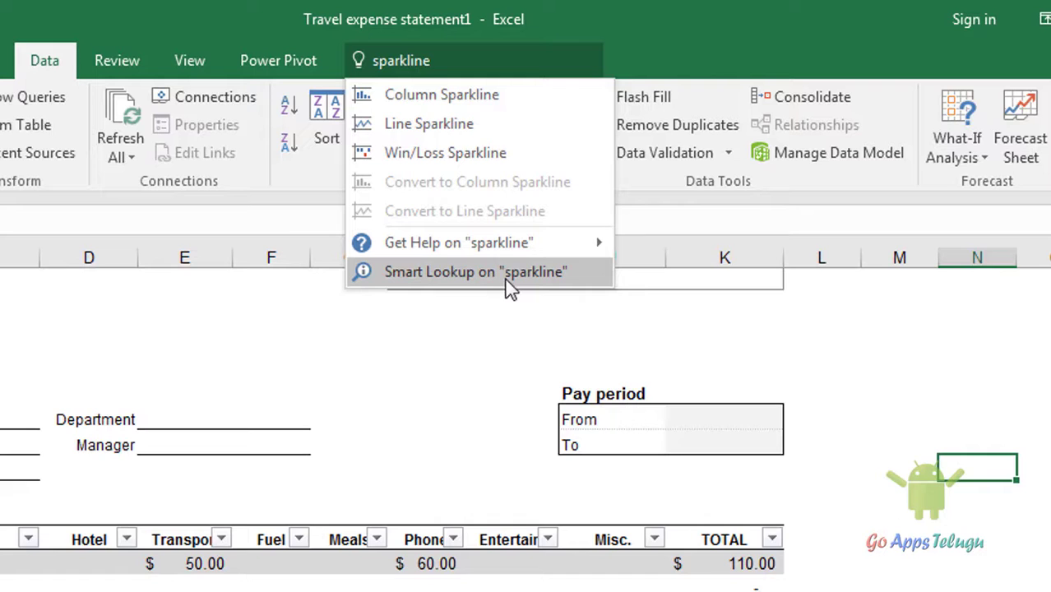
Dismiss the 'sparkline' search suggestions so the Data ribbon and expense statement show again.
click(456, 9)
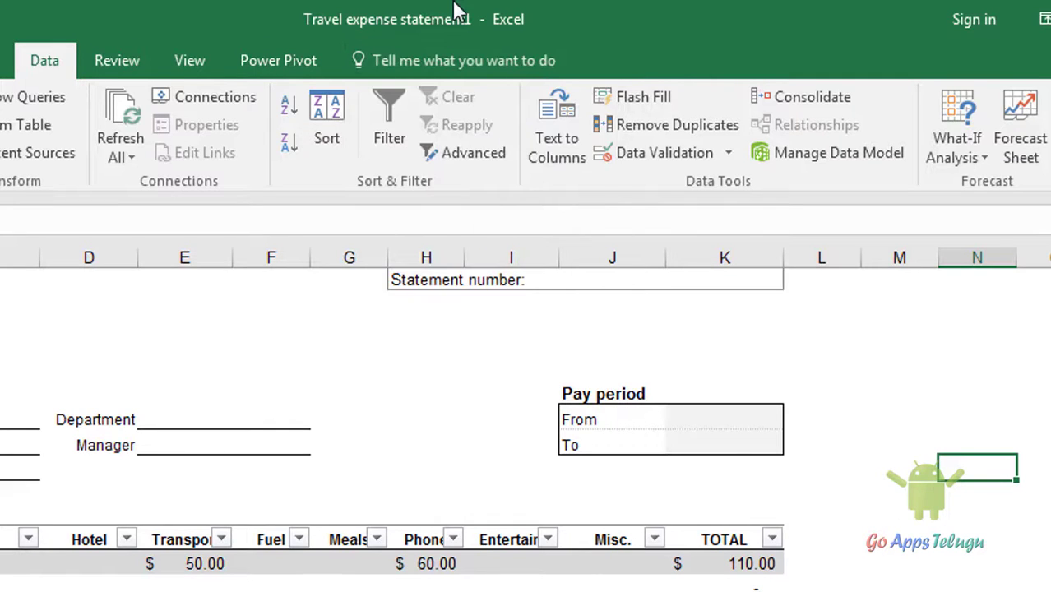